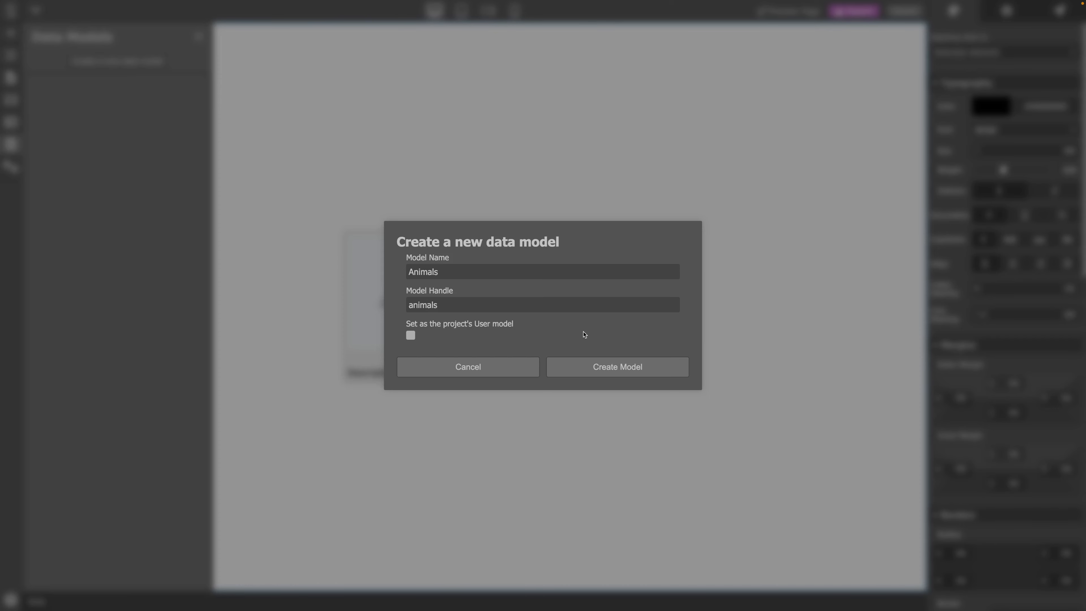
# - Create the Animals data model and add a Text field named Name to it
pyautogui.click(600, 368)
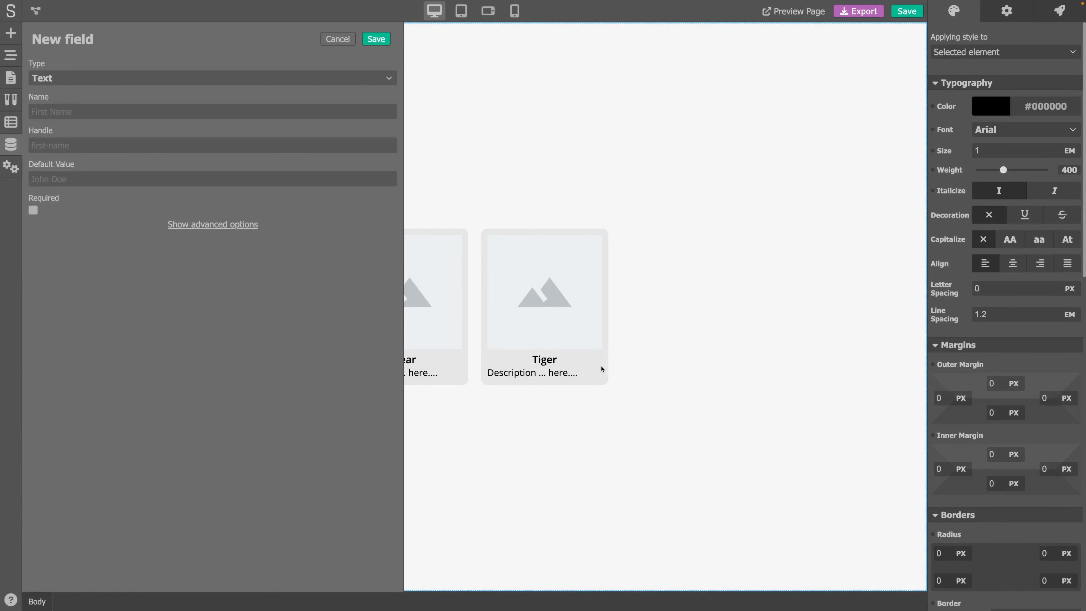
pyautogui.click(147, 113)
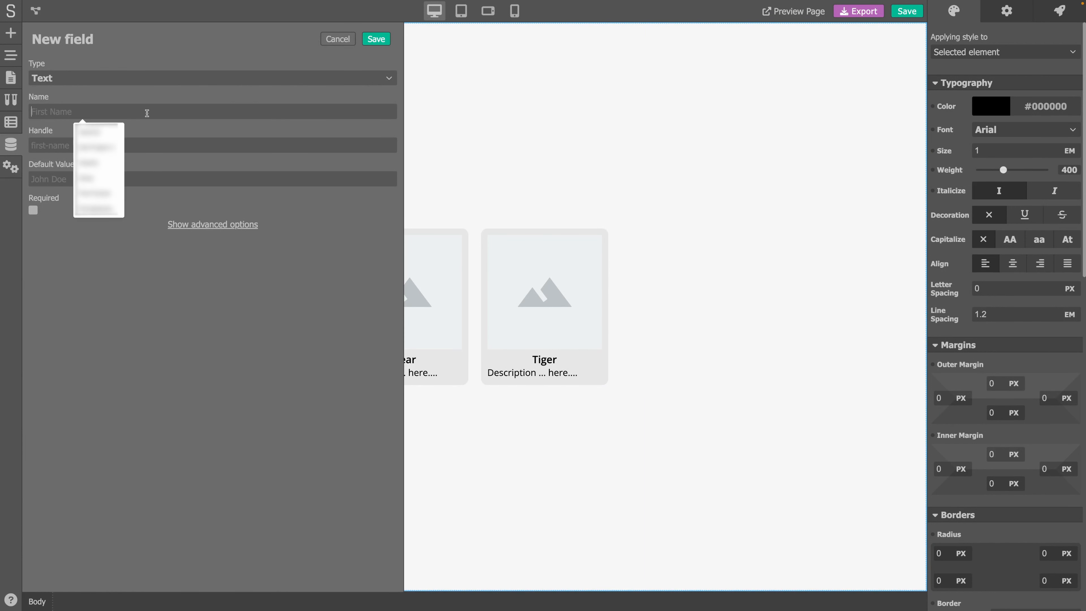
pyautogui.write('Name')
pyautogui.press('Tab')
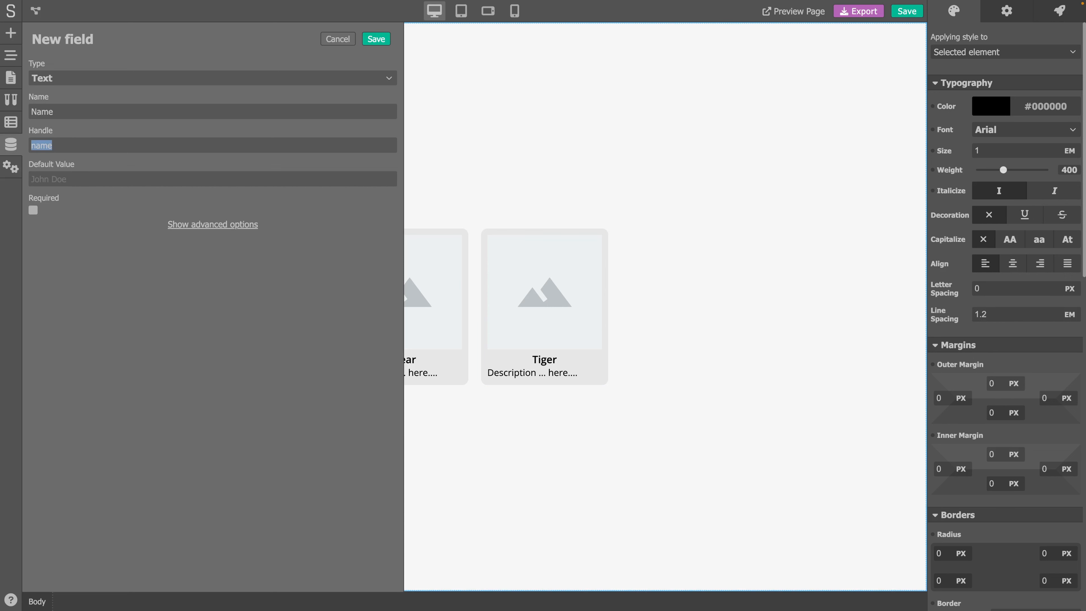
pyautogui.click(153, 378)
pyautogui.click(375, 40)
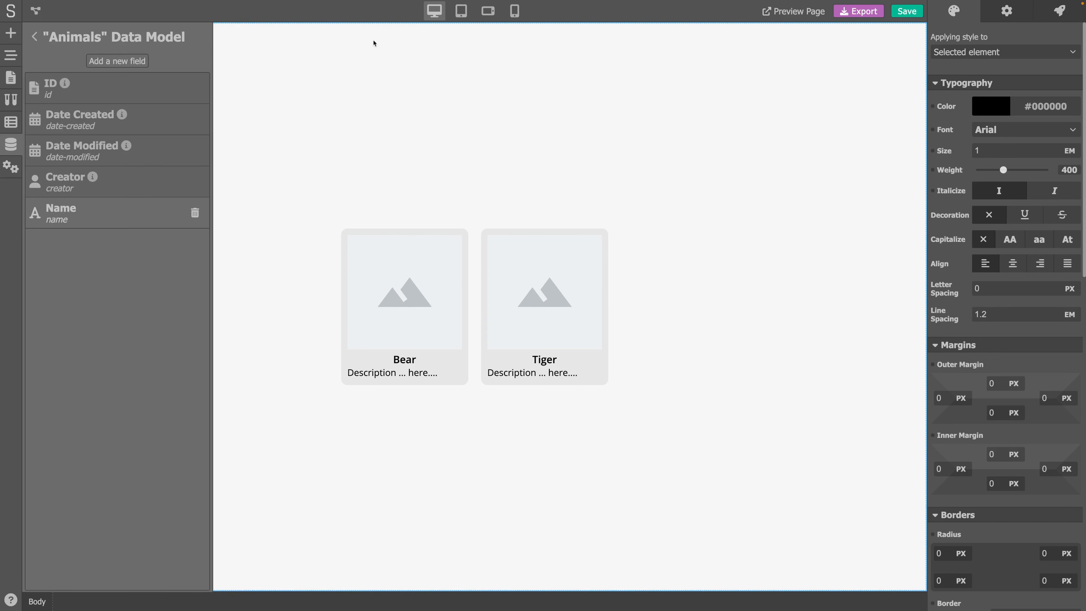
# - Add a Multiline Text field named Description to the Animals model
pyautogui.click(119, 61)
pyautogui.click(102, 77)
pyautogui.click(78, 108)
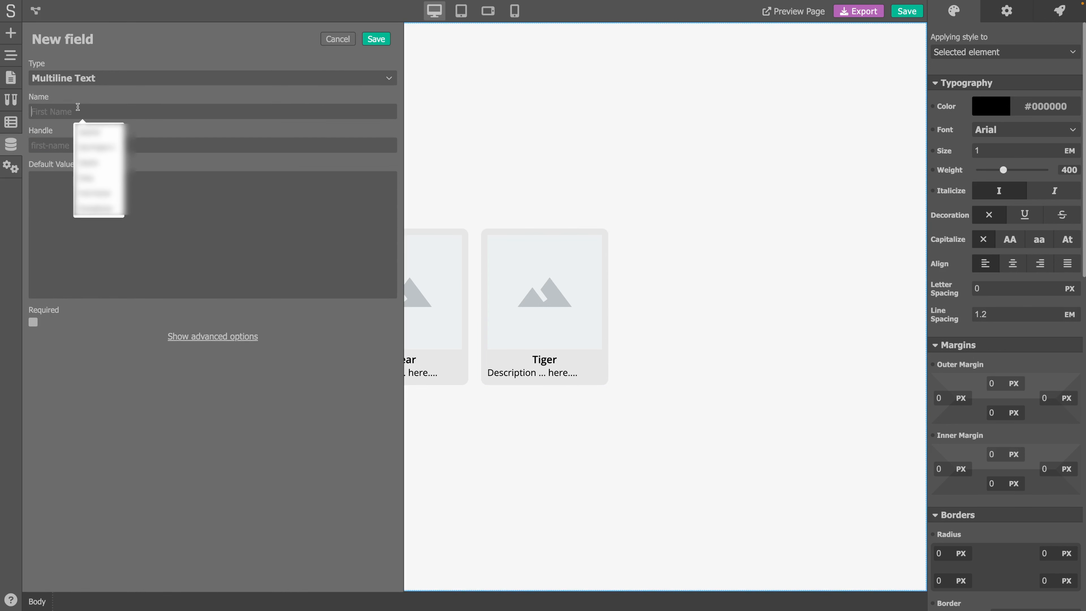
pyautogui.write('Description')
pyautogui.press('Tab')
pyautogui.click(376, 39)
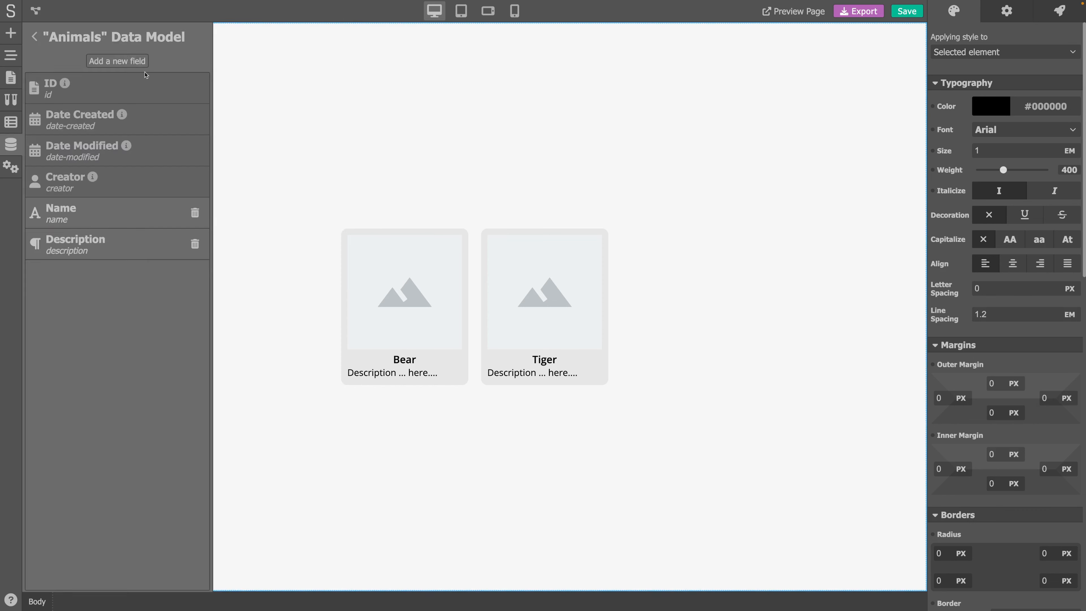
# - Add an Image field named Image to the Animals model
pyautogui.click(118, 61)
pyautogui.click(103, 78)
pyautogui.click(70, 206)
pyautogui.click(70, 106)
pyautogui.write('Image')
pyautogui.press('Tab')
pyautogui.click(372, 43)
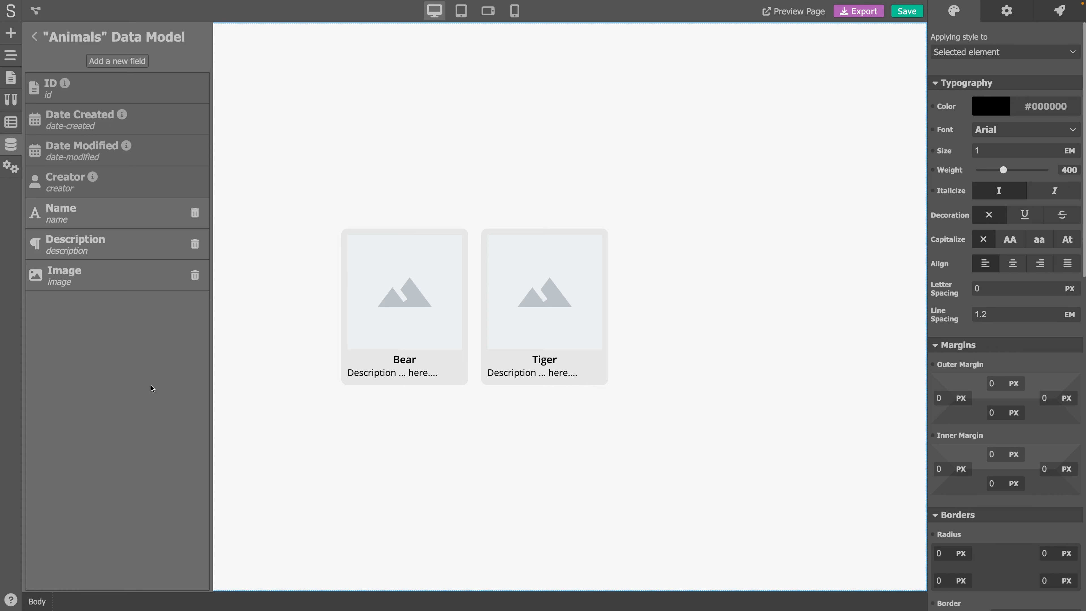
# - Open access control for the Animals model and inspect its advanced custom access setup without changing it
pyautogui.click(35, 38)
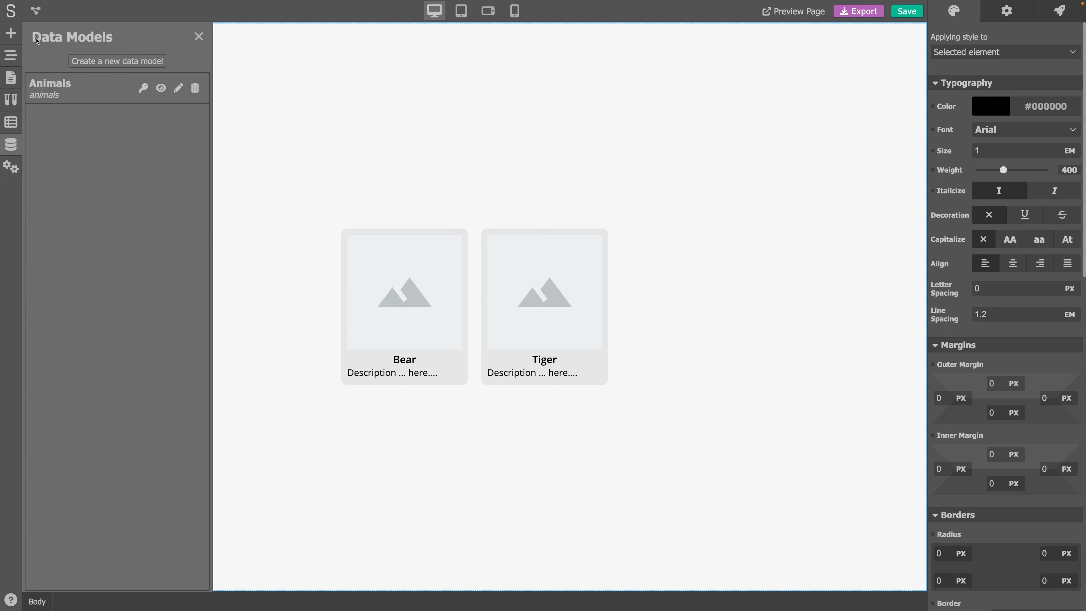
pyautogui.click(143, 90)
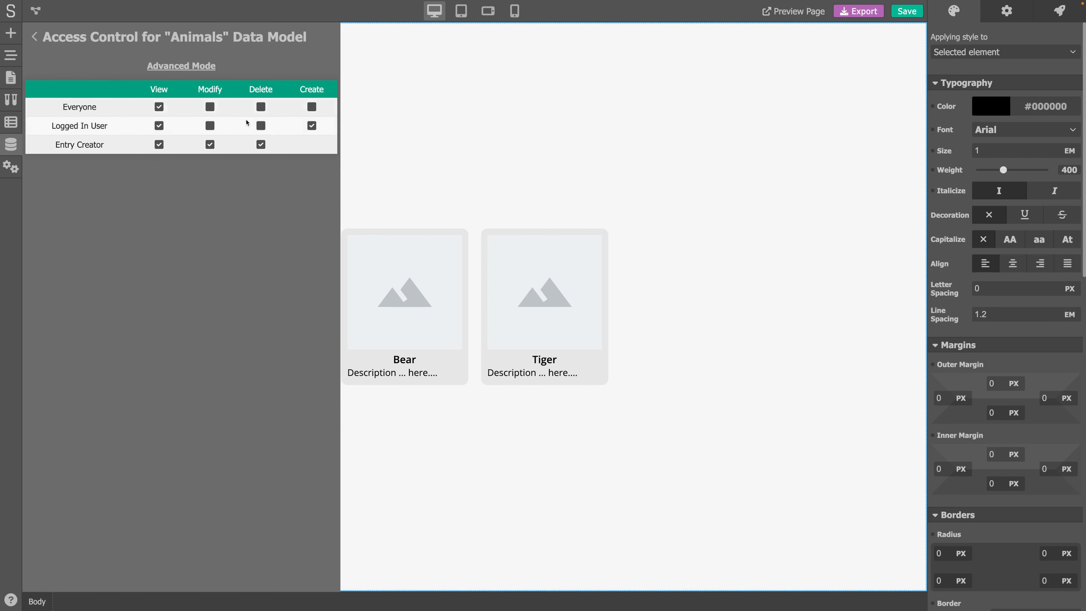
pyautogui.click(193, 69)
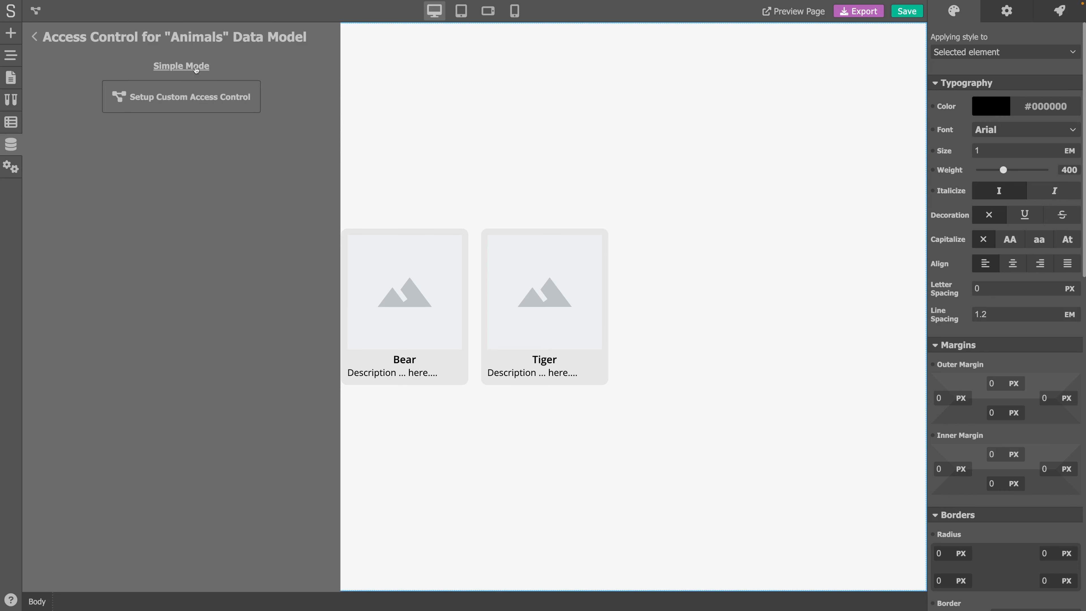
pyautogui.click(189, 95)
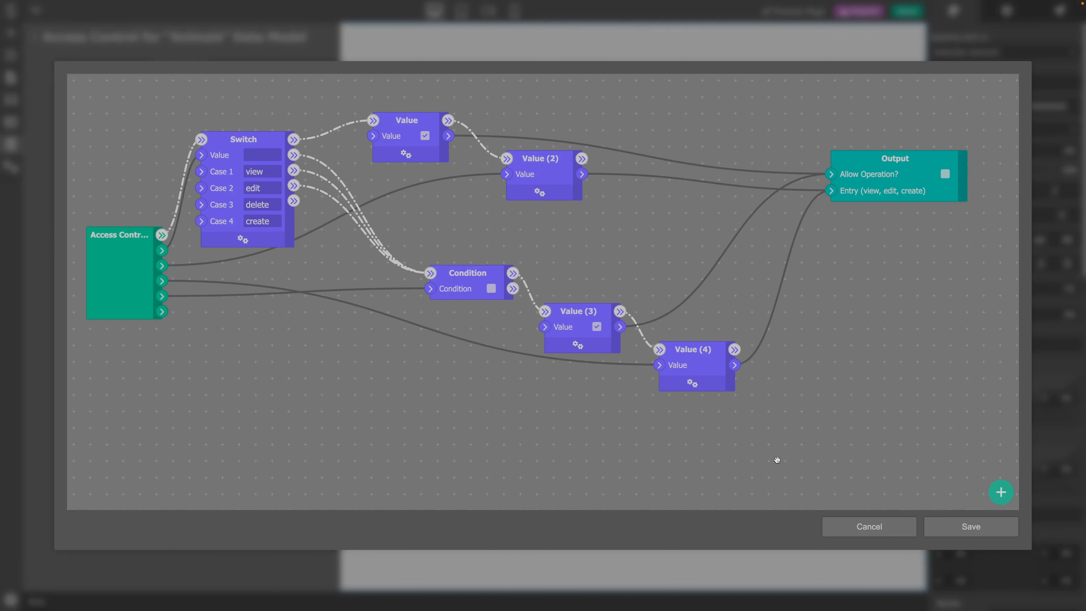
pyautogui.click(872, 528)
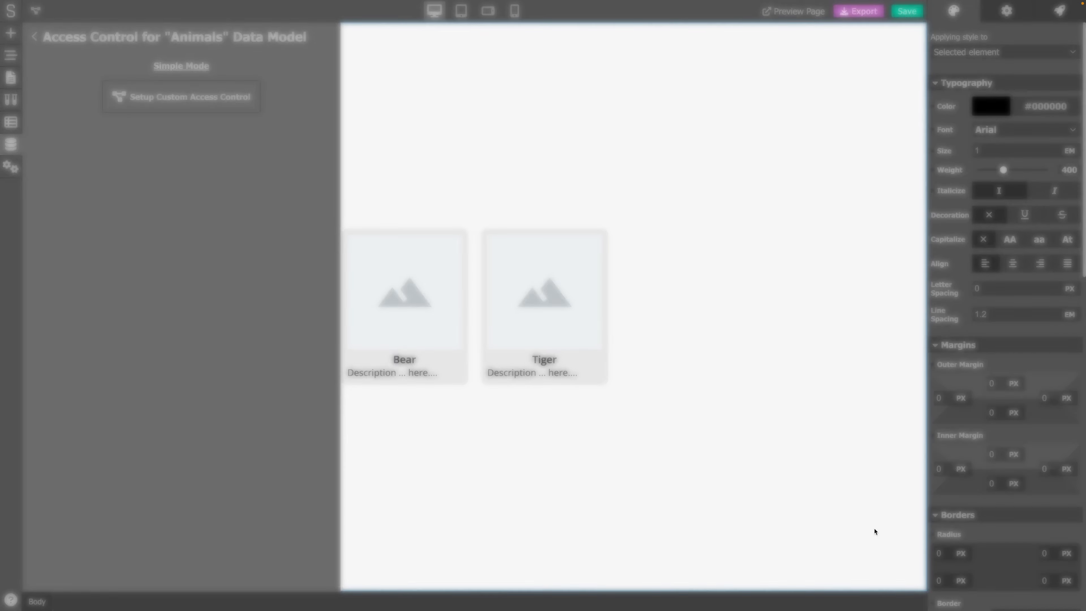
pyautogui.click(182, 68)
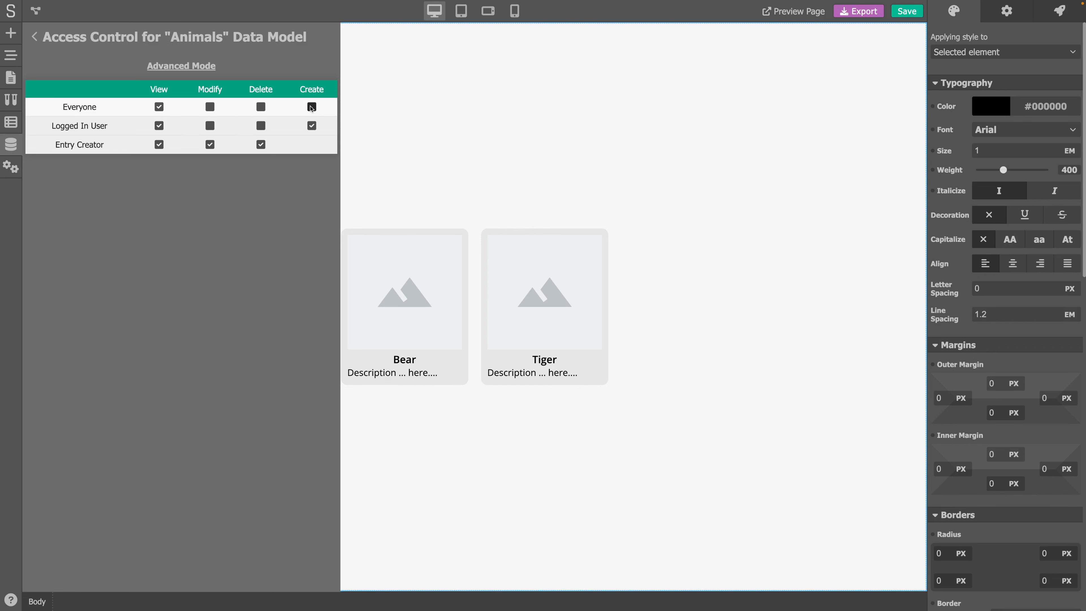
# - Remove create permission from logged-in users and modify and delete permissions from the entry creator
pyautogui.click(312, 126)
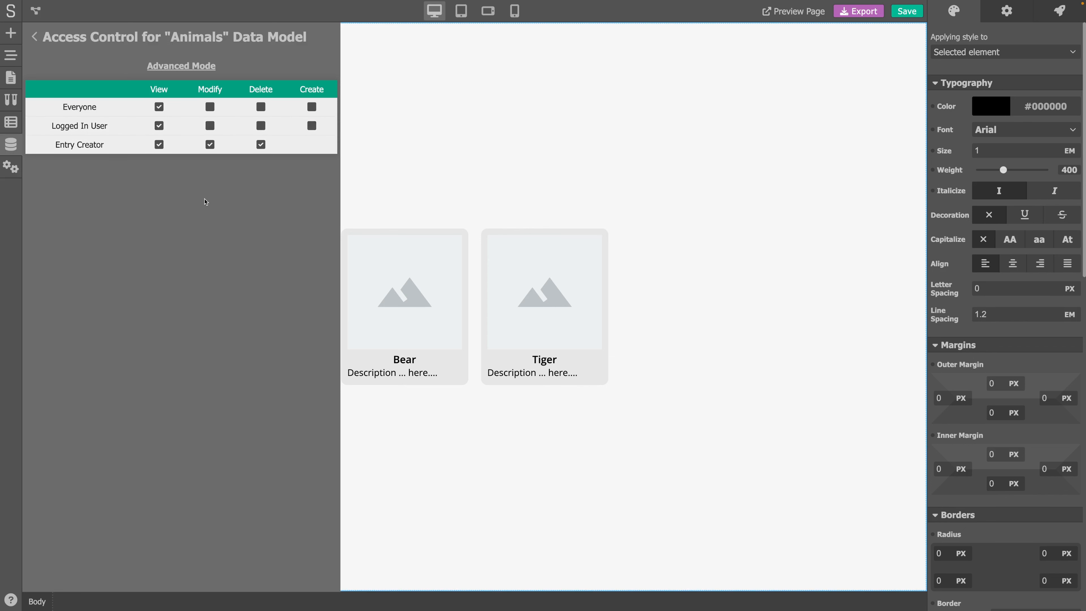
pyautogui.click(159, 144)
pyautogui.click(210, 144)
pyautogui.click(261, 144)
pyautogui.click(158, 144)
# - Leave access control and save the project
pyautogui.click(40, 42)
pyautogui.click(902, 13)
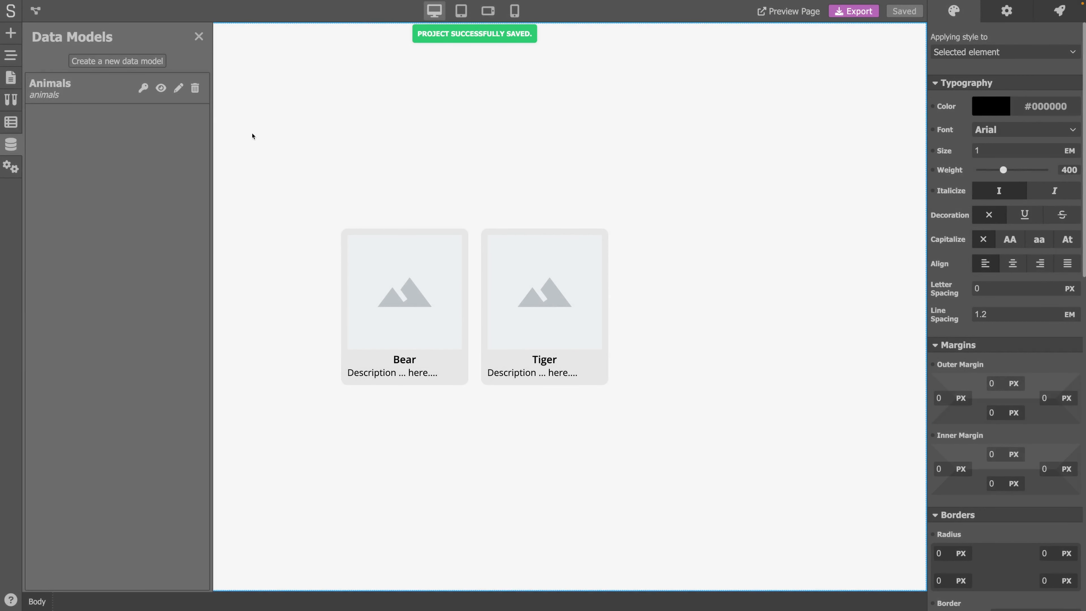
# - Add a Brown Bear entry to the Animals data with a pasted description and an uploaded image
pyautogui.click(161, 89)
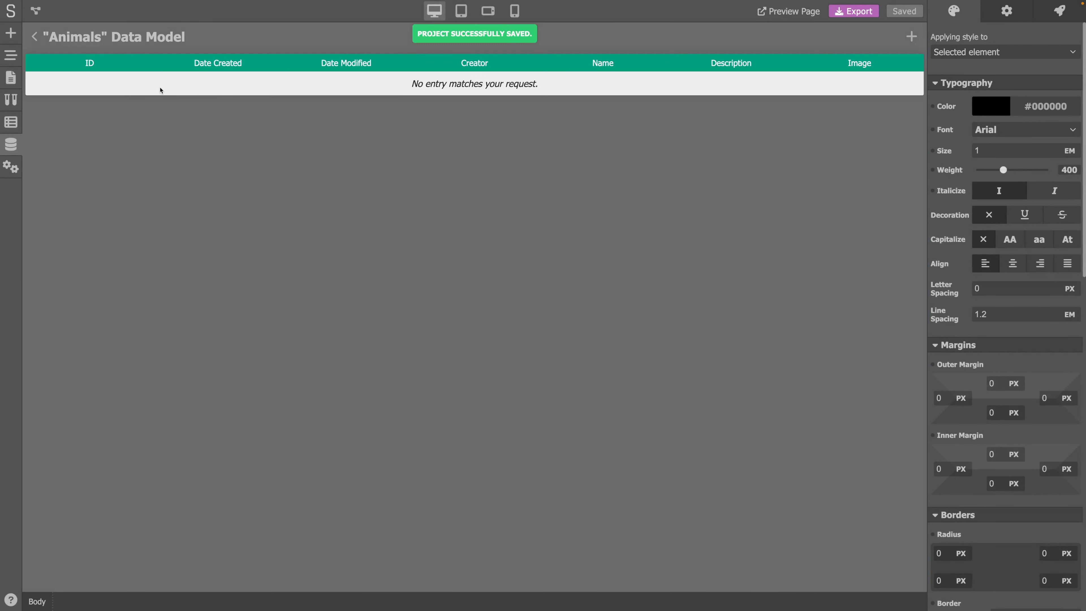
pyautogui.click(911, 36)
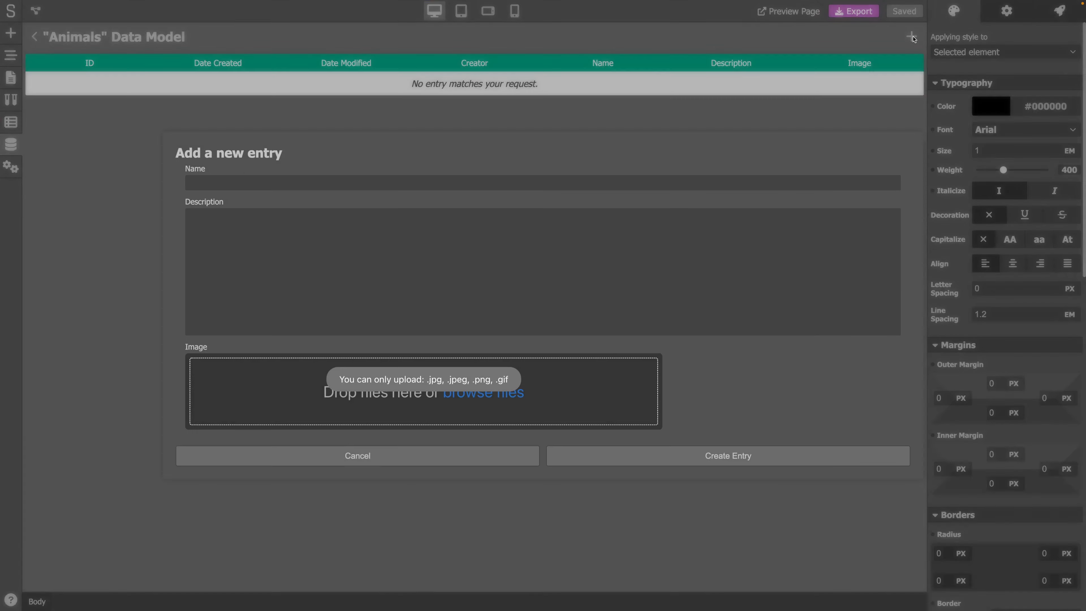
pyautogui.click(269, 182)
pyautogui.write('Brown Bear')
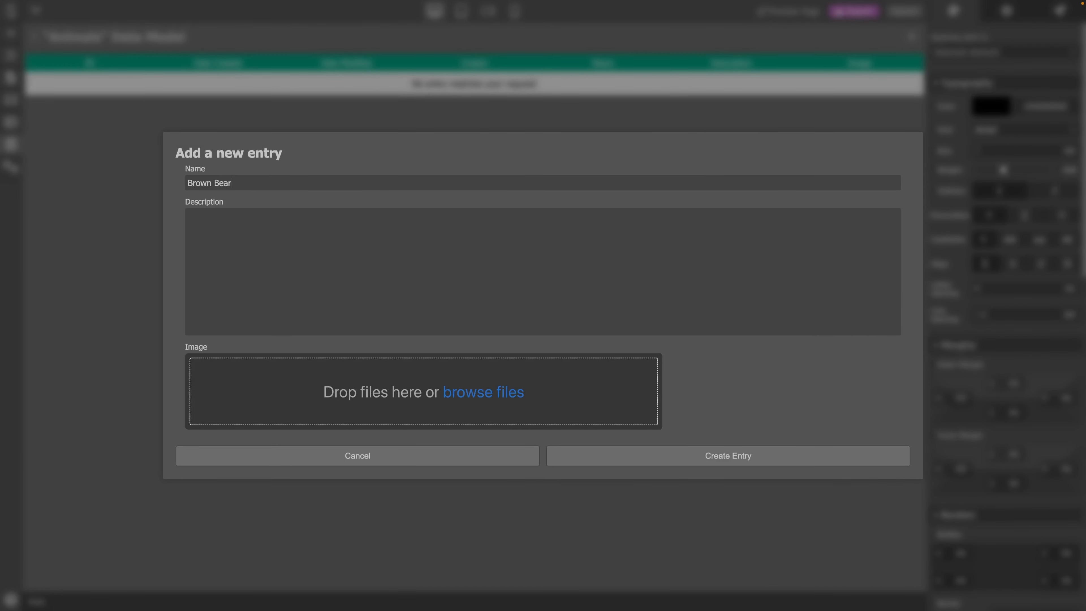
pyautogui.moveTo(0, 325); pyautogui.dragTo(491, 391)
pyautogui.click(645, 415)
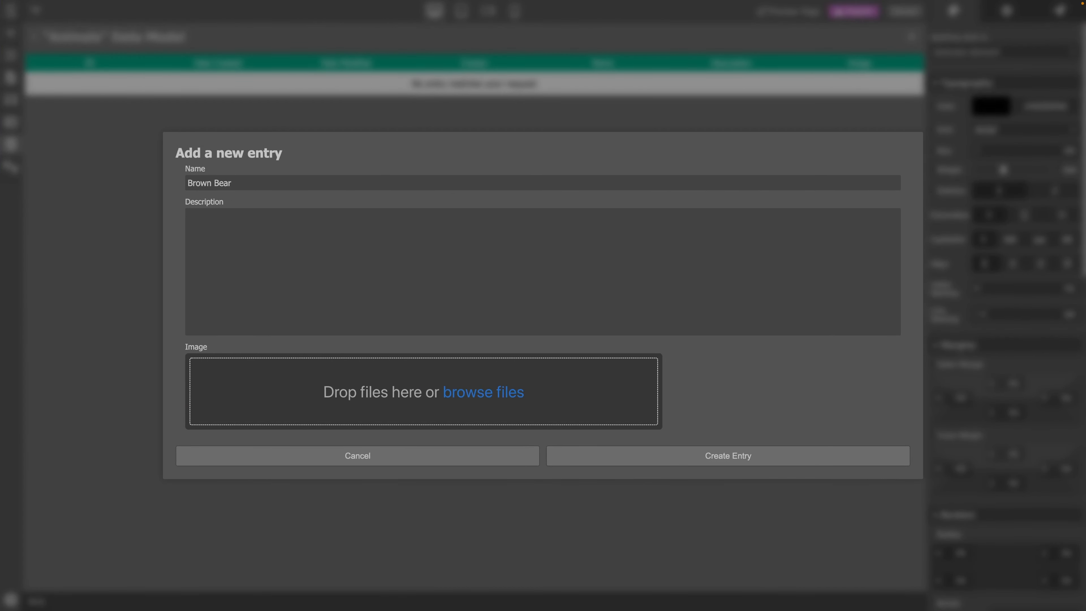
pyautogui.moveTo(0, 325); pyautogui.dragTo(416, 391)
pyautogui.click(334, 223)
pyautogui.write('The brown bear (Ursus arctos) is a large bear species found across Eurasia and North America.')
pyautogui.click(727, 456)
# - Add a Grizzly Bear entry with a pasted description and an uploaded image
pyautogui.click(911, 37)
pyautogui.click(305, 179)
pyautogui.write('Grizzly Bear')
pyautogui.click(248, 245)
pyautogui.write('The grizzly bear, also known as the North American brown bear or simply grizzly, is a population or subspecies of the brown bear inhabiting North America.')
pyautogui.moveTo(245, 360); pyautogui.dragTo(349, 376)
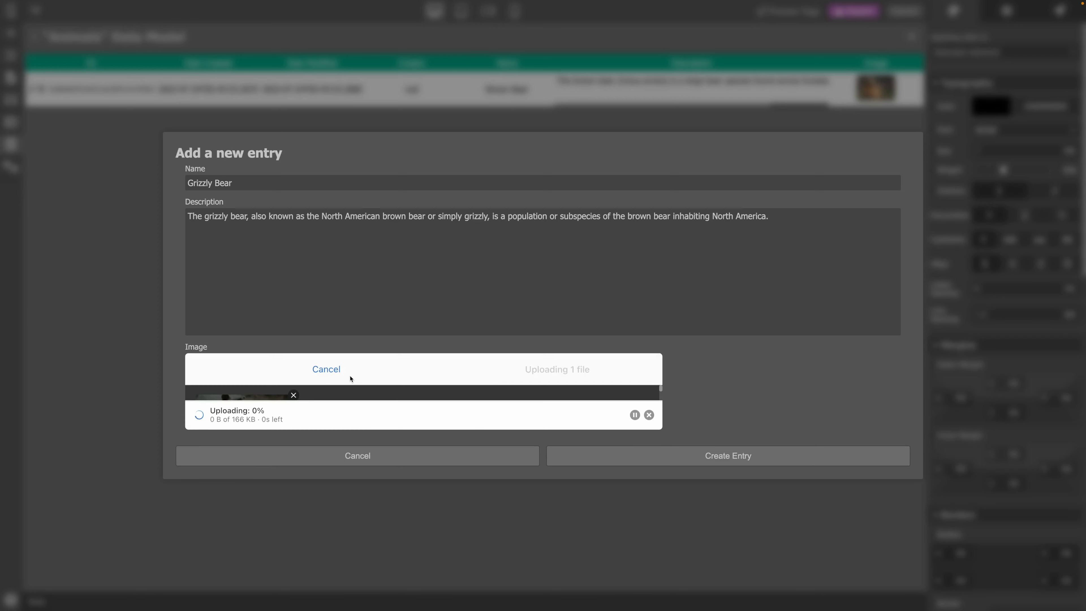
pyautogui.click(729, 456)
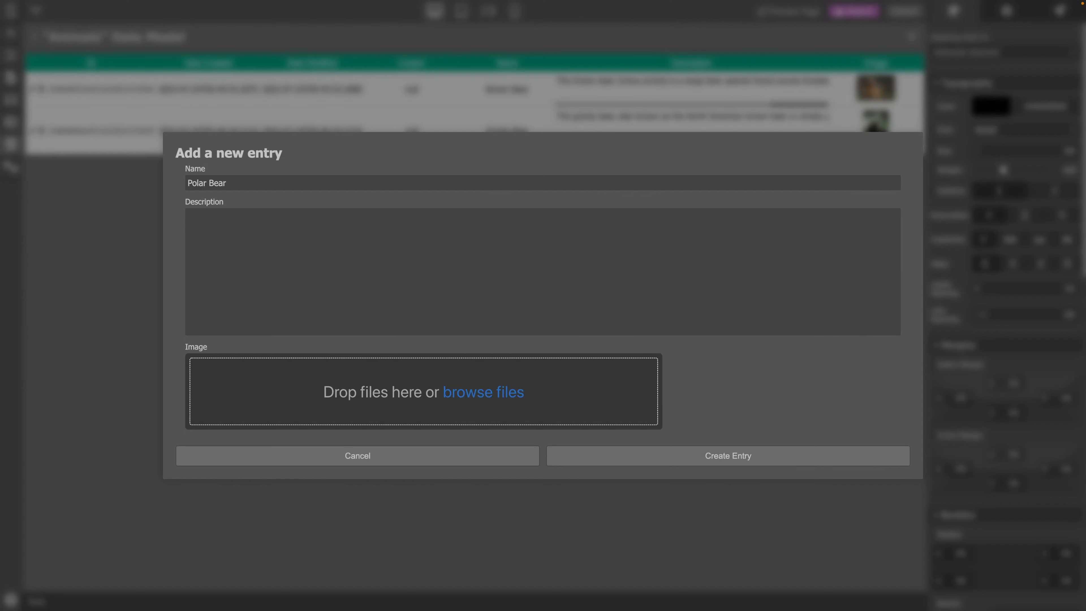
# - Add a Polar Bear entry with a pasted description and an uploaded image
pyautogui.click(386, 246)
pyautogui.write('The polar bear is a hypercarnivorous bear whose native range lies largely within the Arctic Circle, encompassing the Arctic Ocean, its surrounding seas and surrounding land masses.')
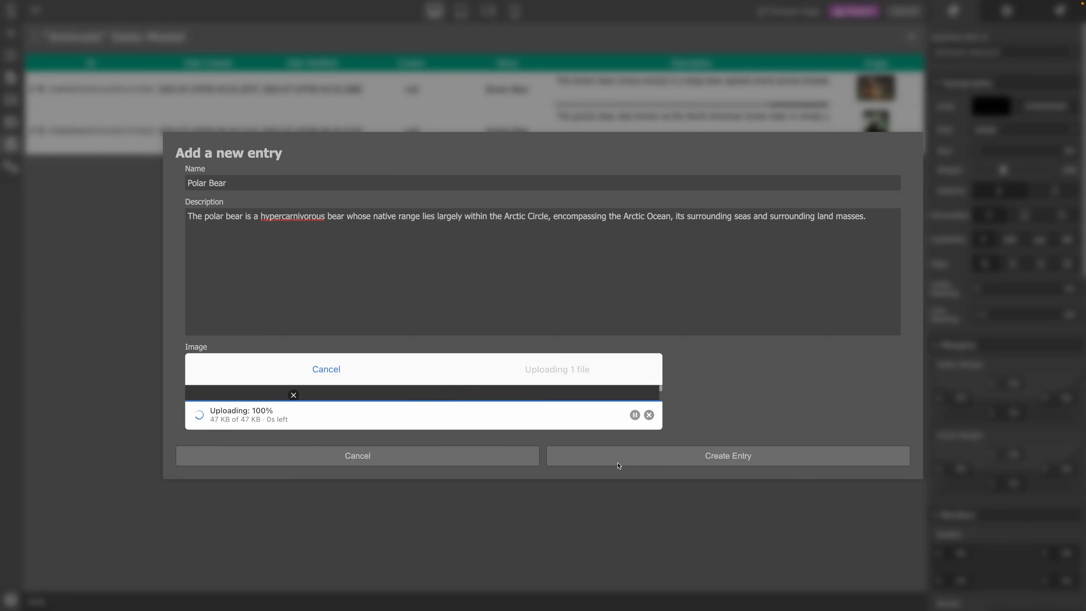
pyautogui.click(739, 455)
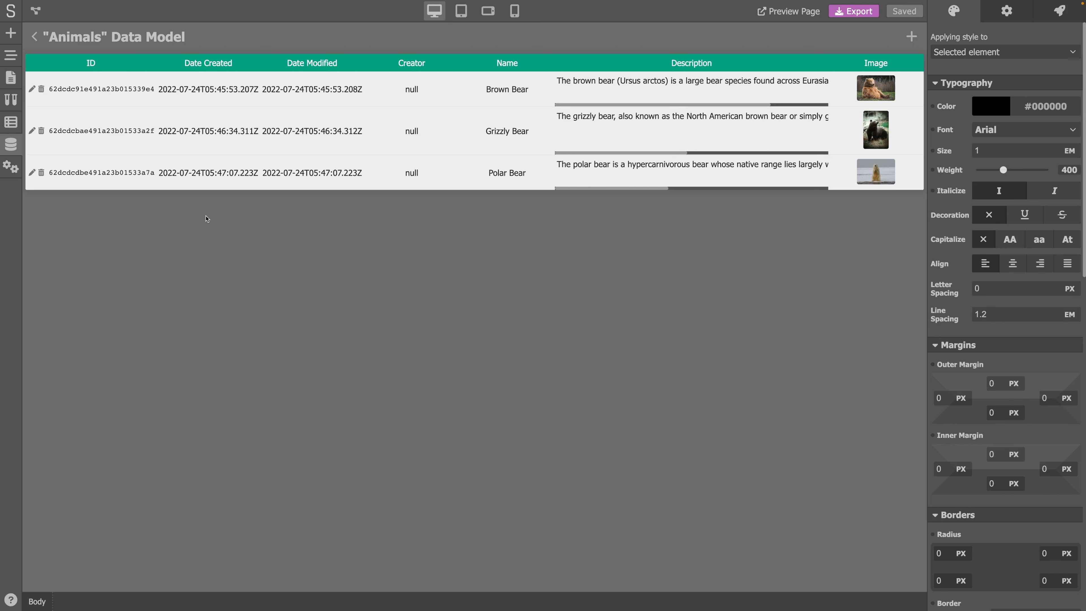
# - Open the page logic editor and add a Data Retriever module from the Database modules
pyautogui.click(33, 39)
pyautogui.click(199, 38)
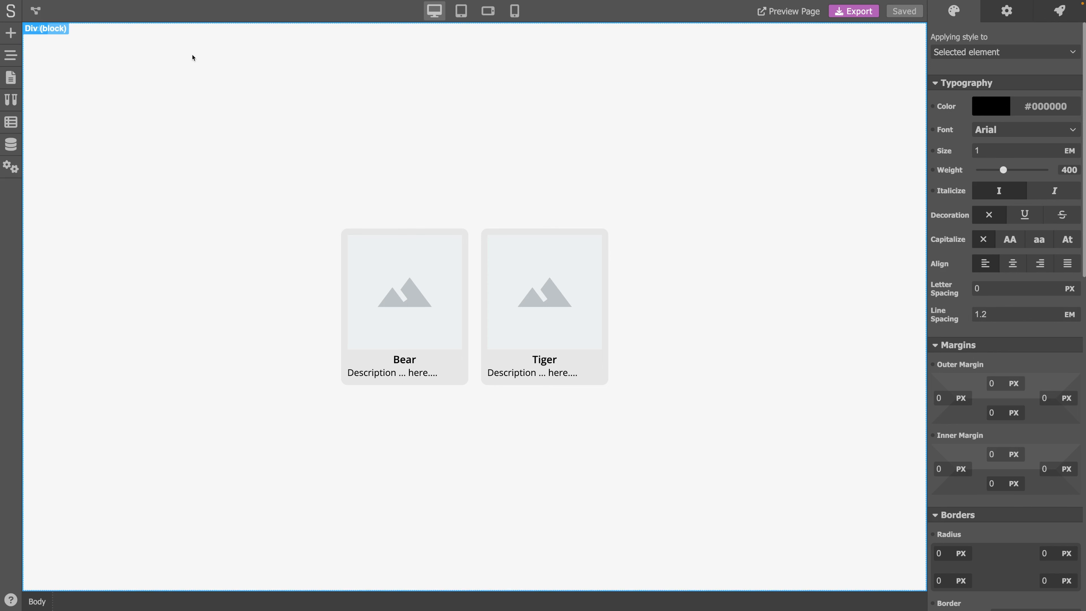
pyautogui.click(38, 11)
pyautogui.rightClick(157, 83)
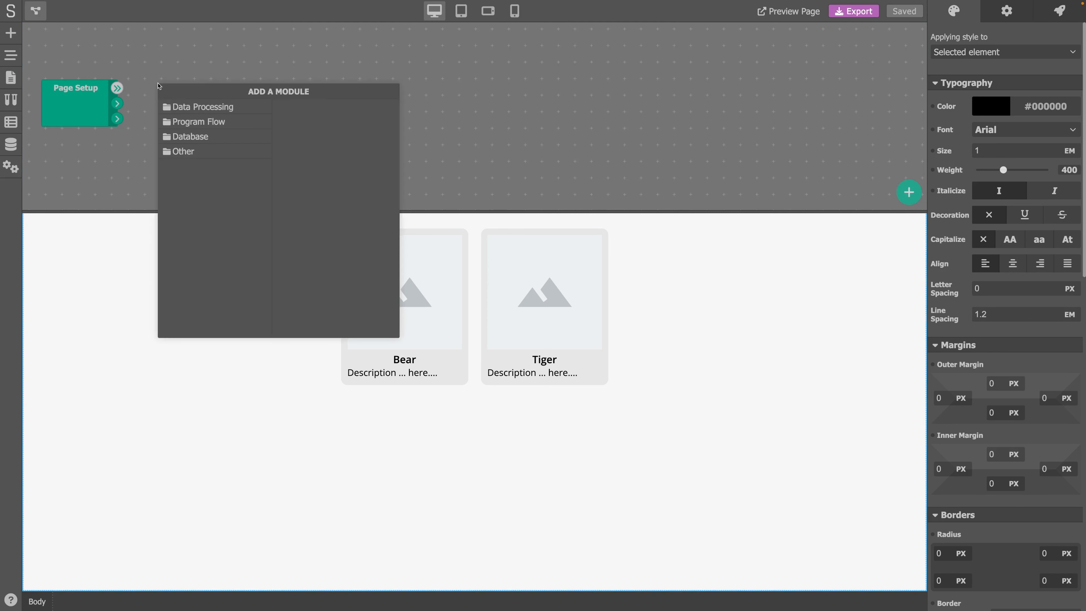
pyautogui.click(190, 136)
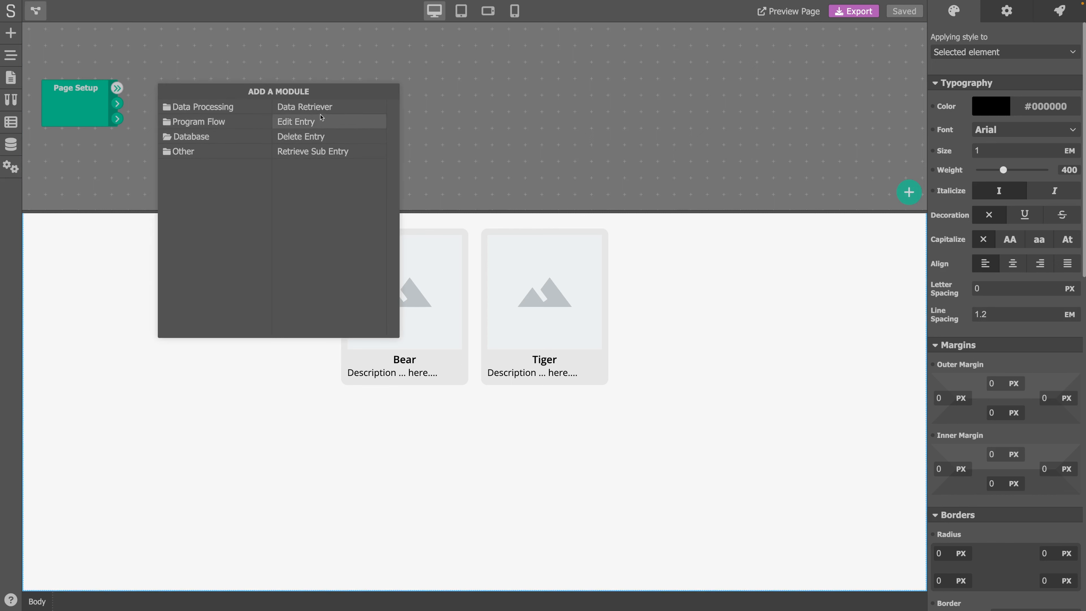
pyautogui.click(302, 107)
# - Configure the Data Retriever to use the Animals data model, sorted by Date Created
pyautogui.click(208, 106)
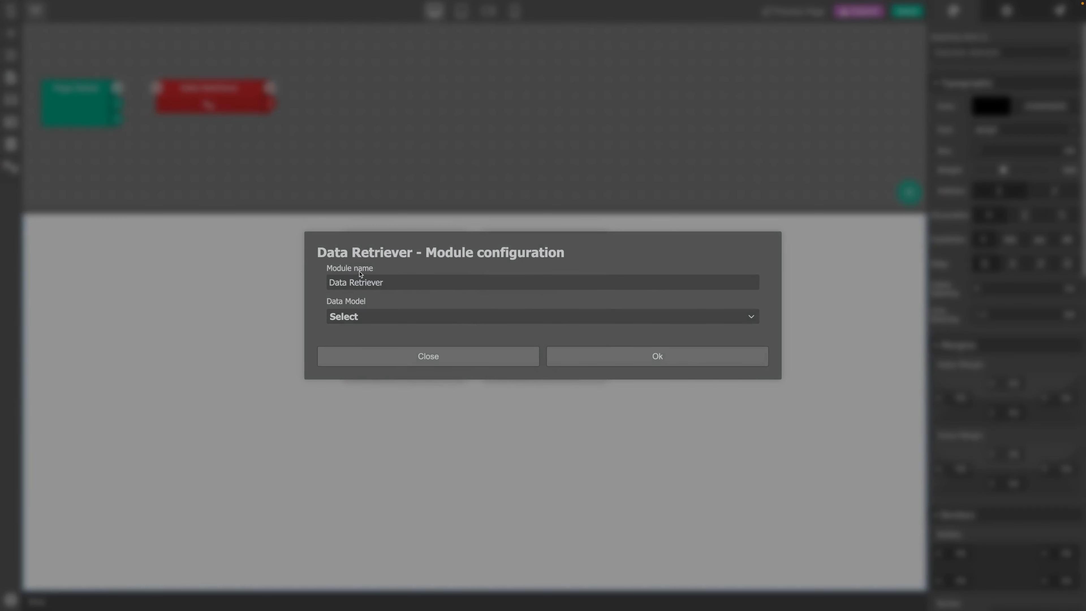
pyautogui.click(402, 314)
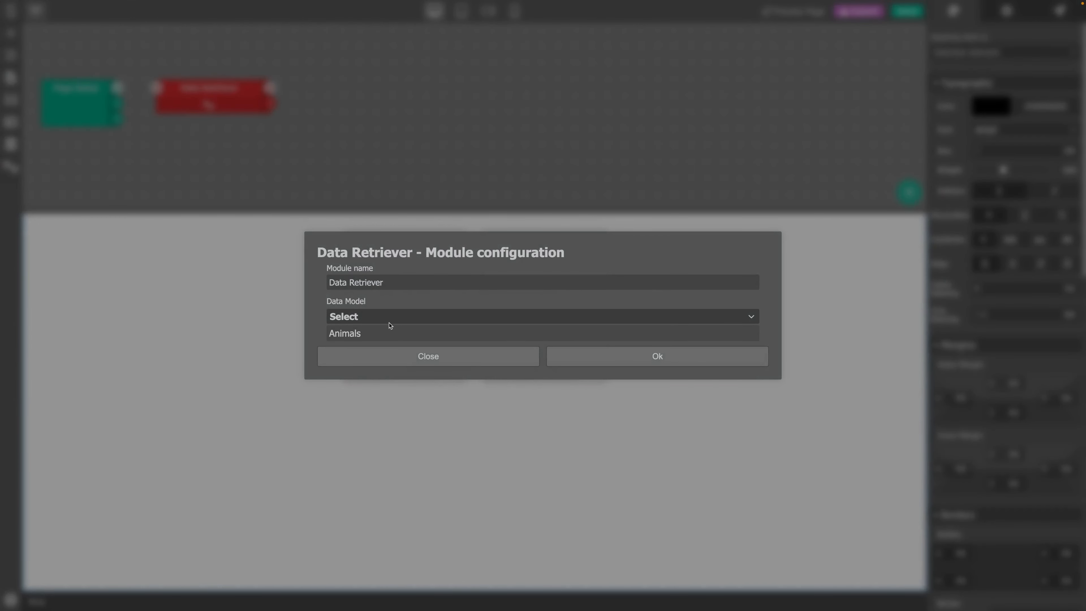
pyautogui.click(375, 334)
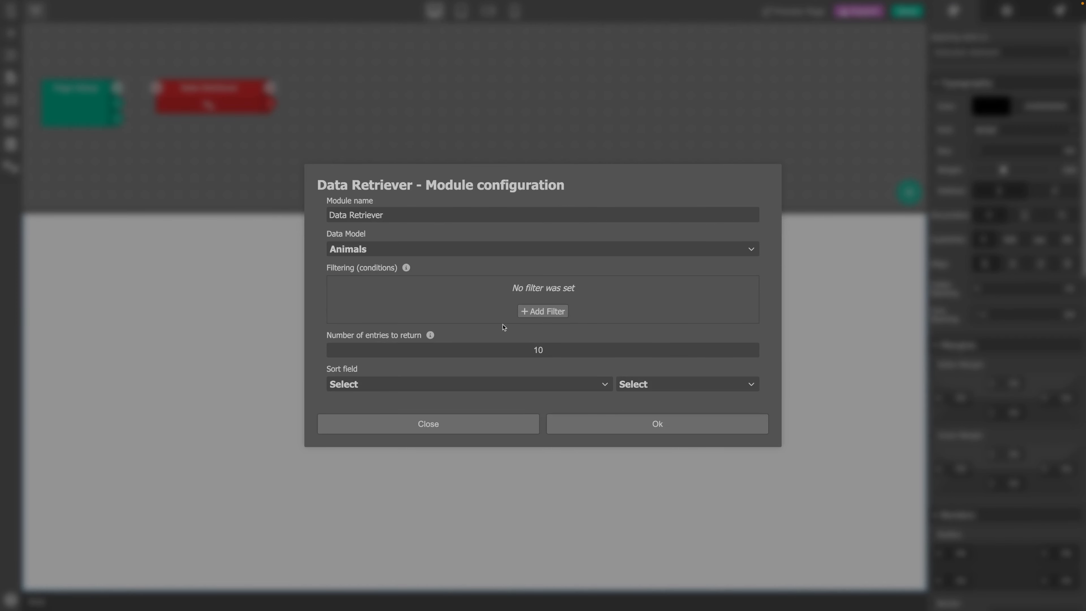
pyautogui.click(415, 385)
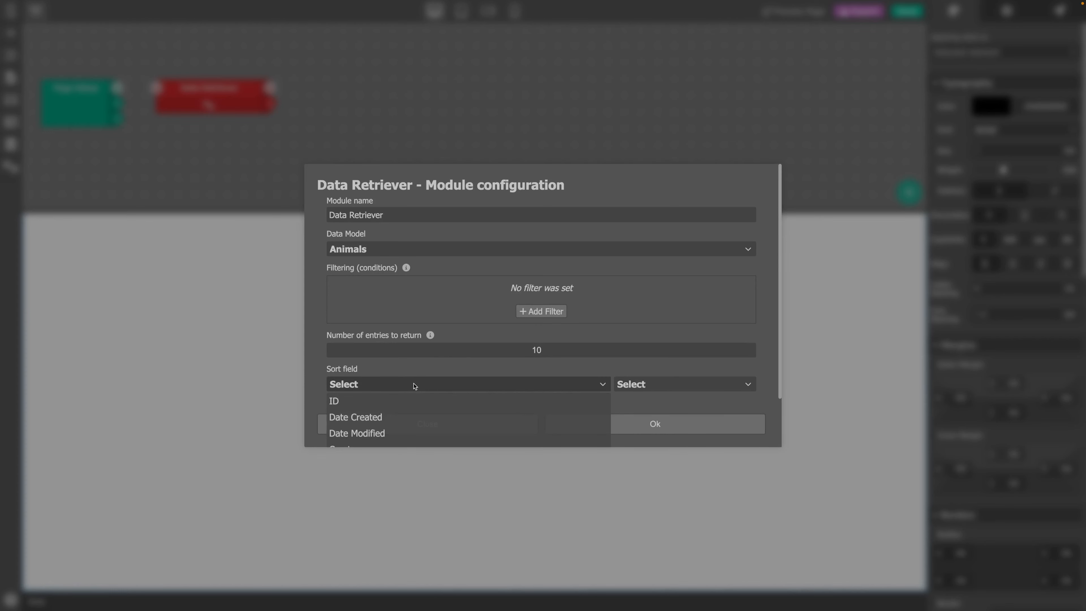
pyautogui.click(400, 417)
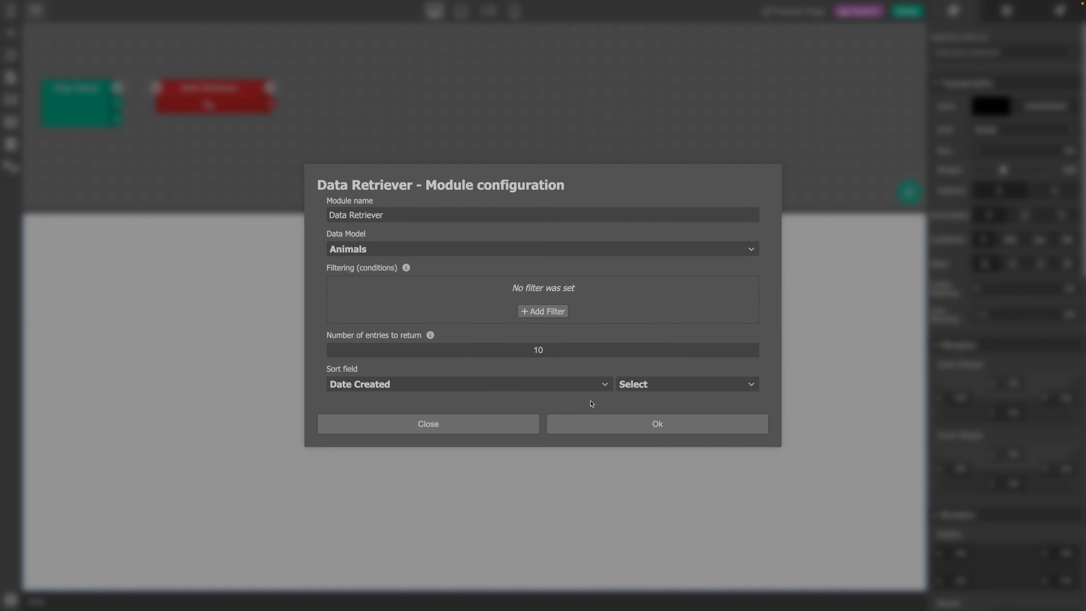
pyautogui.click(648, 388)
pyautogui.click(646, 417)
pyautogui.click(637, 425)
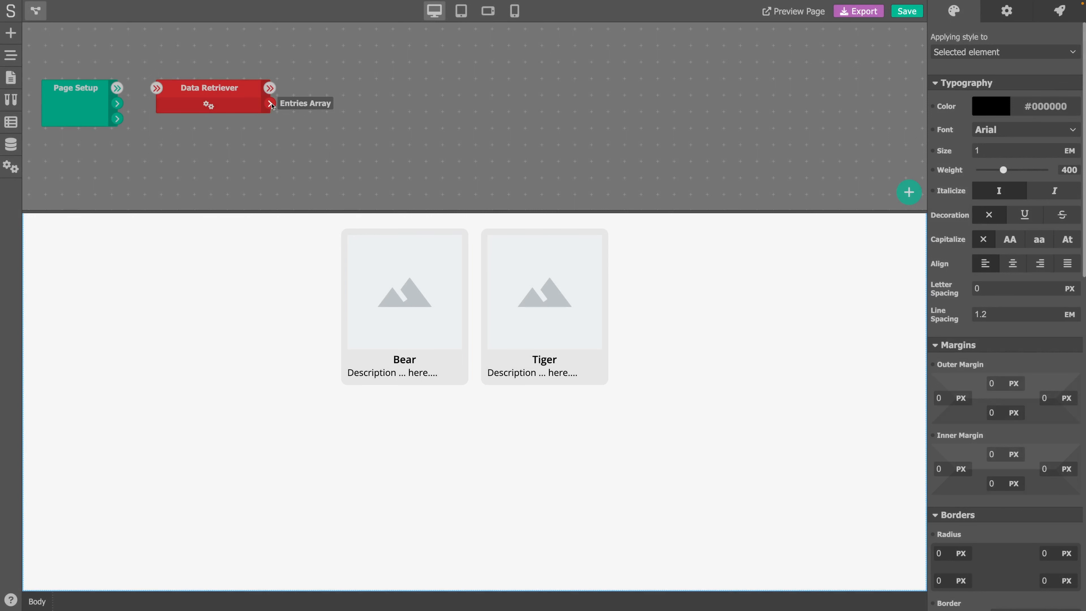
# - Add a Set Variable module to the page logic
pyautogui.click(308, 84)
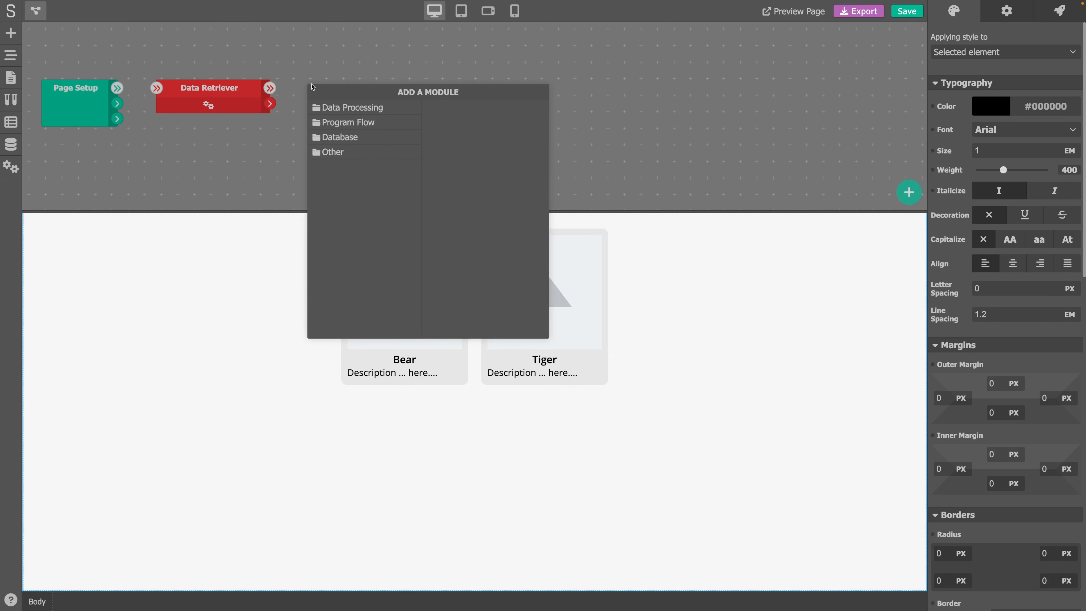
pyautogui.moveTo(350, 105)
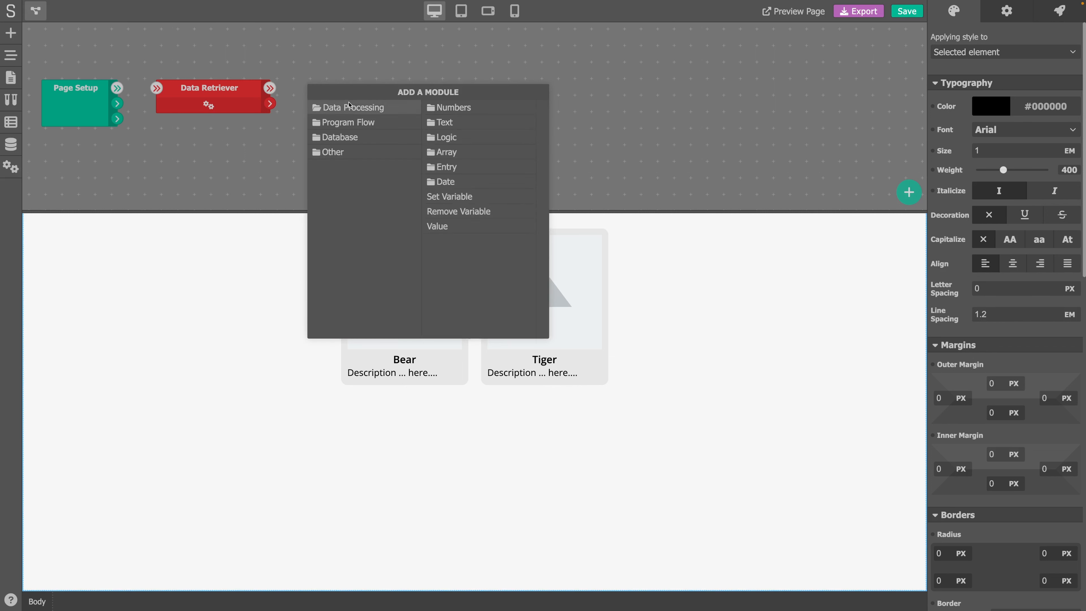
pyautogui.click(456, 196)
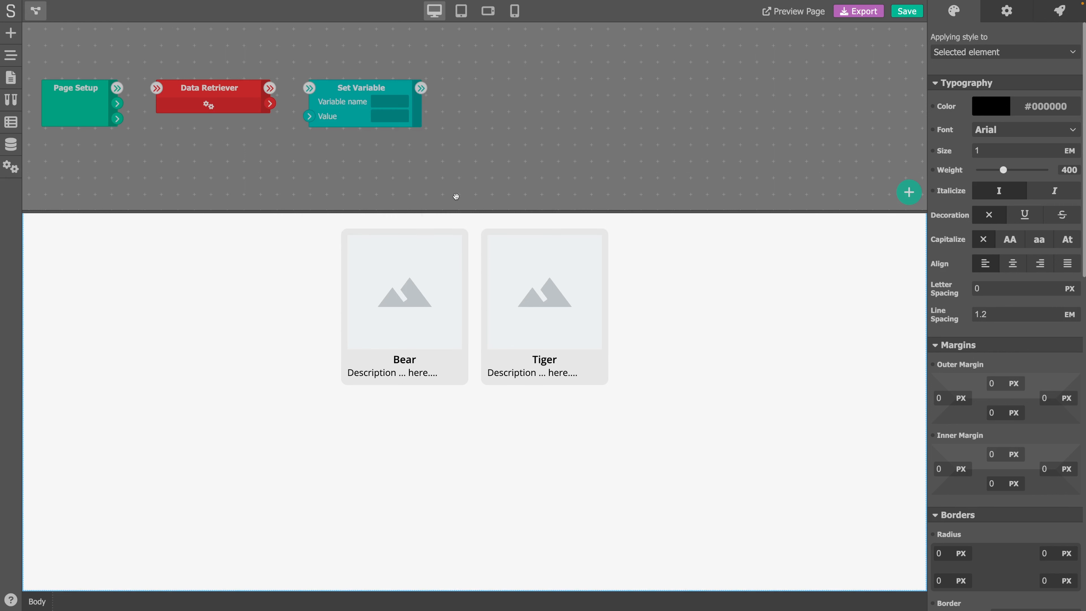
# - Name the Set Variable "animals" and chain Page Setup to Data Retriever to Set Variable, feeding retrieved data into its value
pyautogui.click(372, 104)
pyautogui.write('animals')
pyautogui.moveTo(273, 105); pyautogui.dragTo(309, 116)
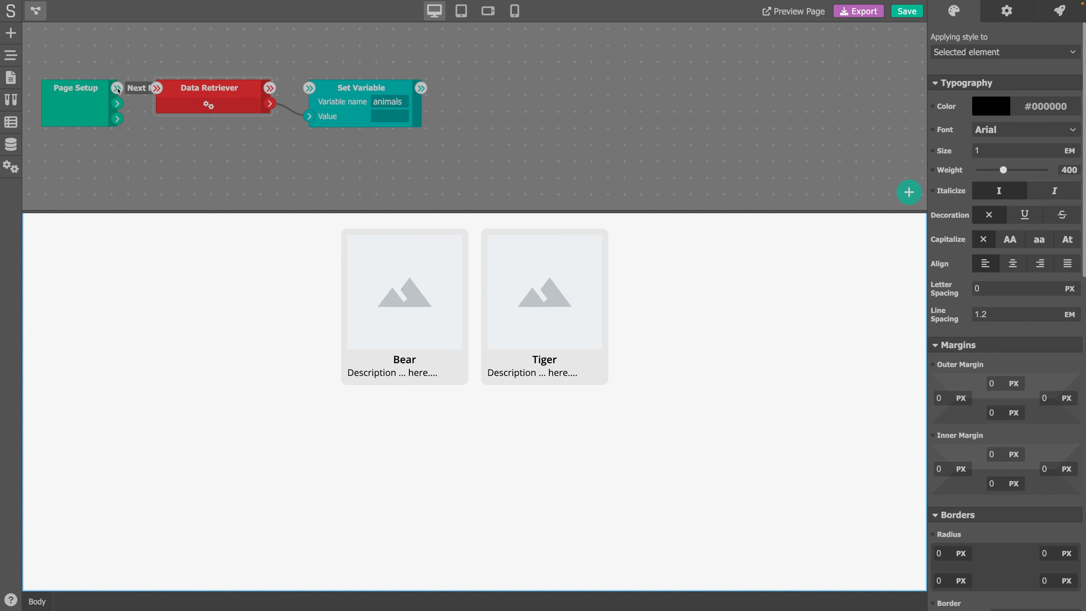
pyautogui.moveTo(118, 90); pyautogui.dragTo(157, 88)
pyautogui.moveTo(269, 88); pyautogui.dragTo(311, 88)
pyautogui.click(36, 11)
# - Delete the second animal card, Tiger, from the page using the page navigator
pyautogui.click(442, 294)
pyautogui.click(11, 55)
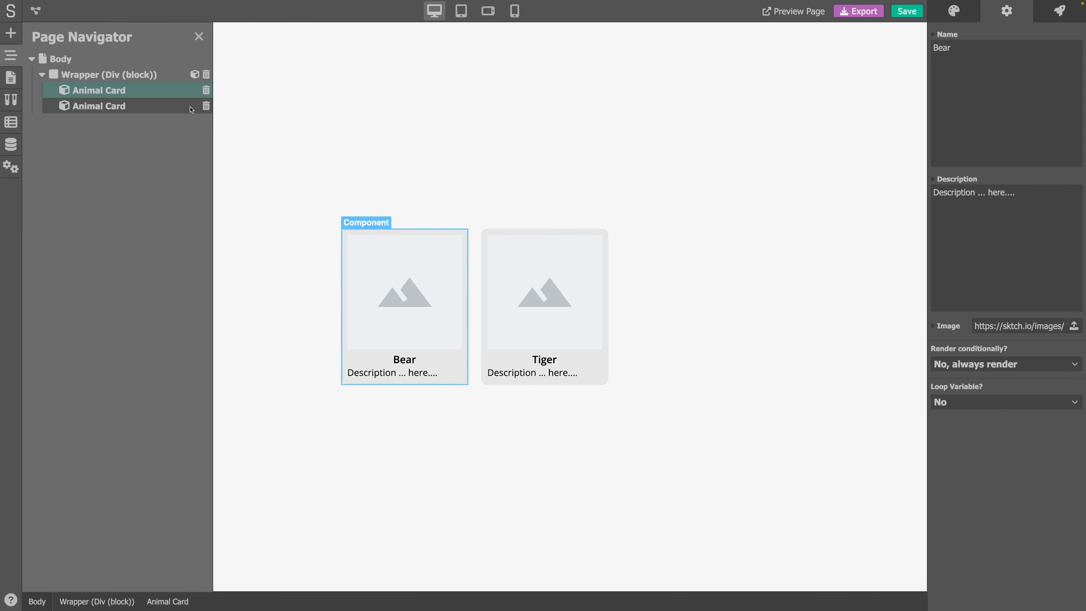
pyautogui.click(183, 108)
pyautogui.click(201, 40)
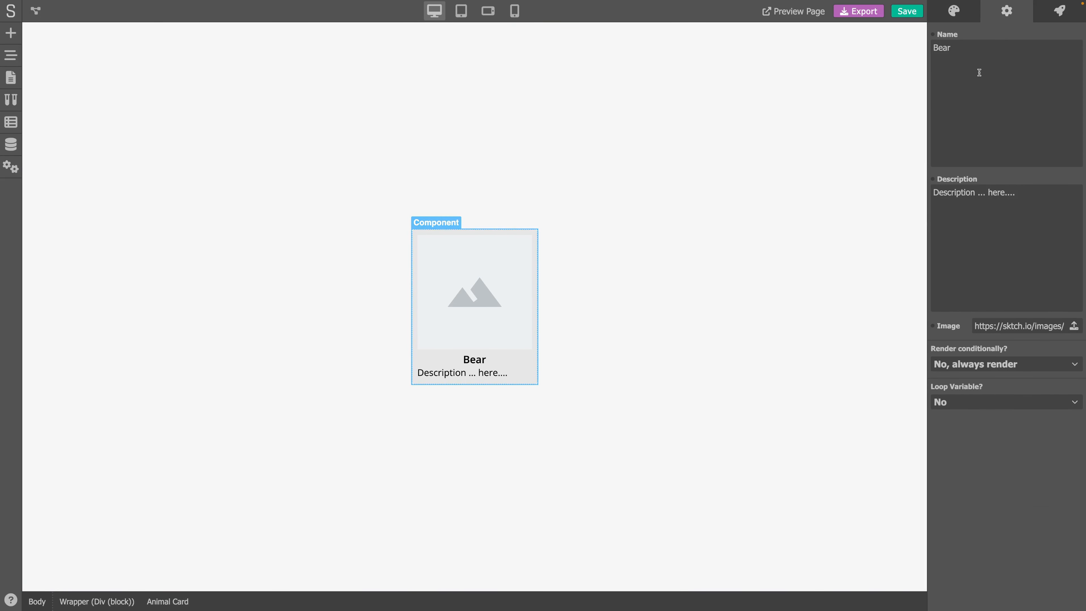
# - Enable Loop Variable on the Bear card with data array variable "animals" and loop variable "animal"
pyautogui.click(992, 406)
pyautogui.click(984, 435)
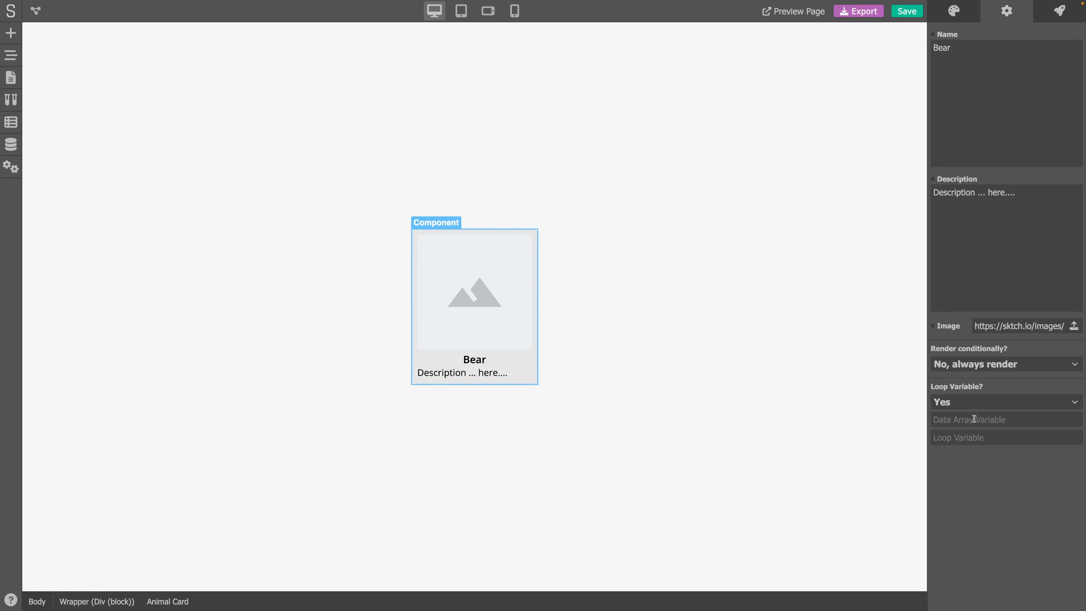
pyautogui.write('animalsanimal')
# - Link the card's Name field to the variable animal.name
pyautogui.click(933, 36)
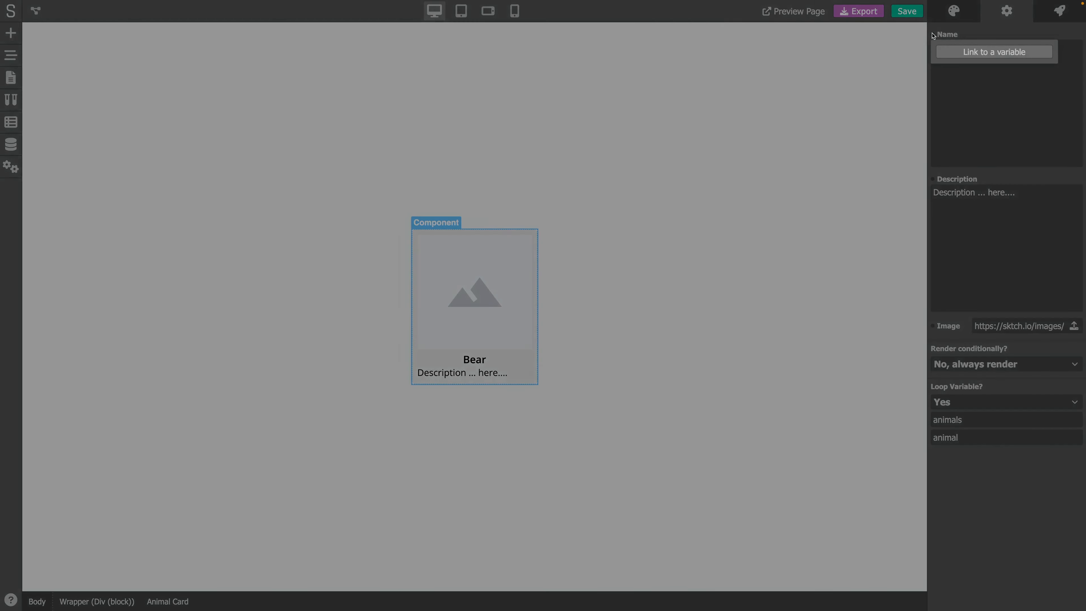
pyautogui.click(971, 49)
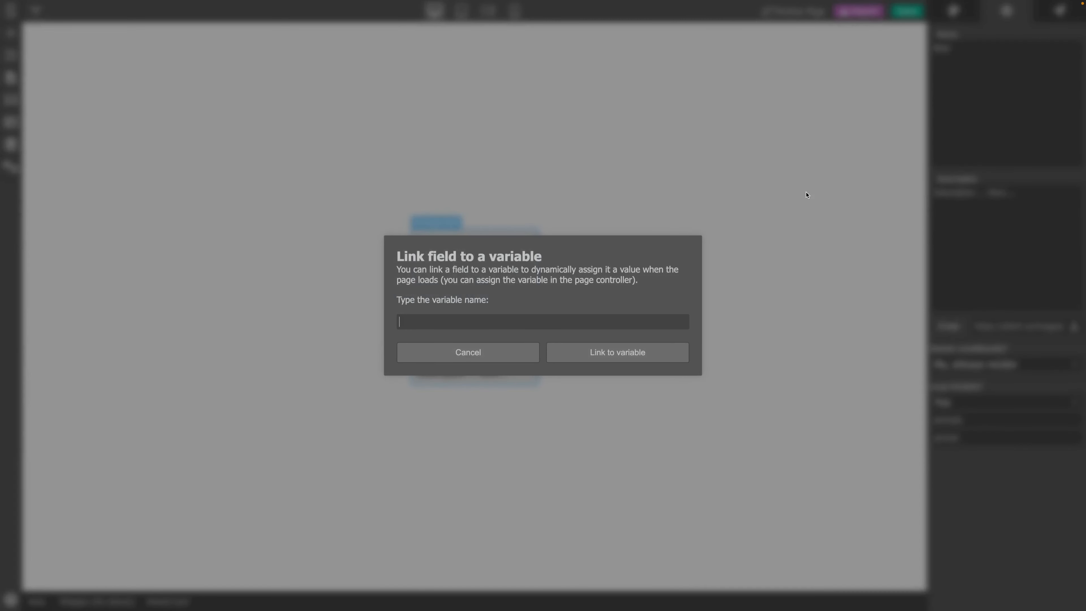
pyautogui.write('animal.name')
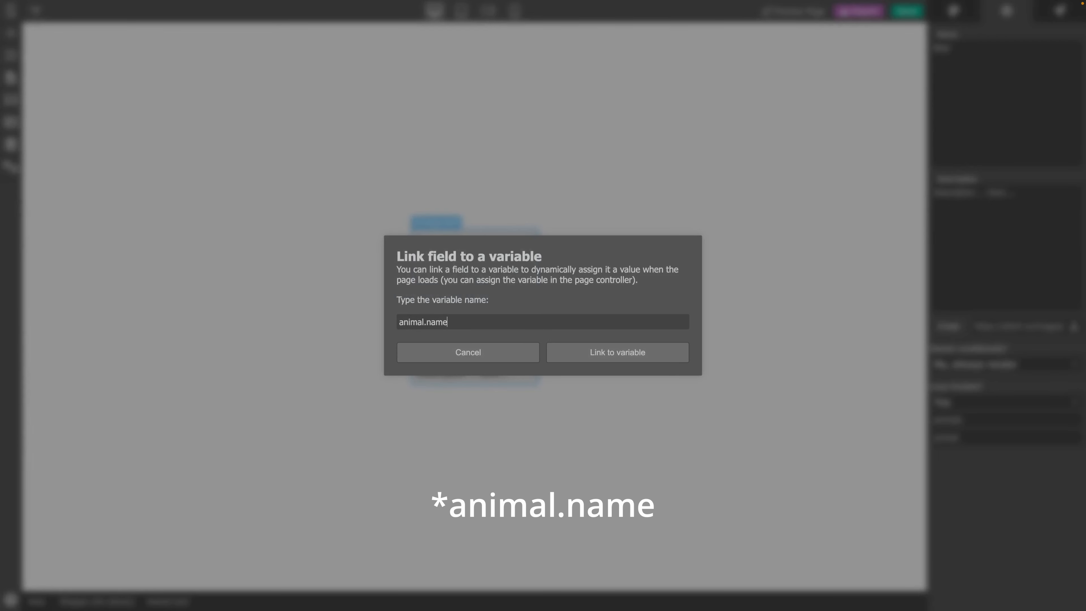
pyautogui.click(643, 354)
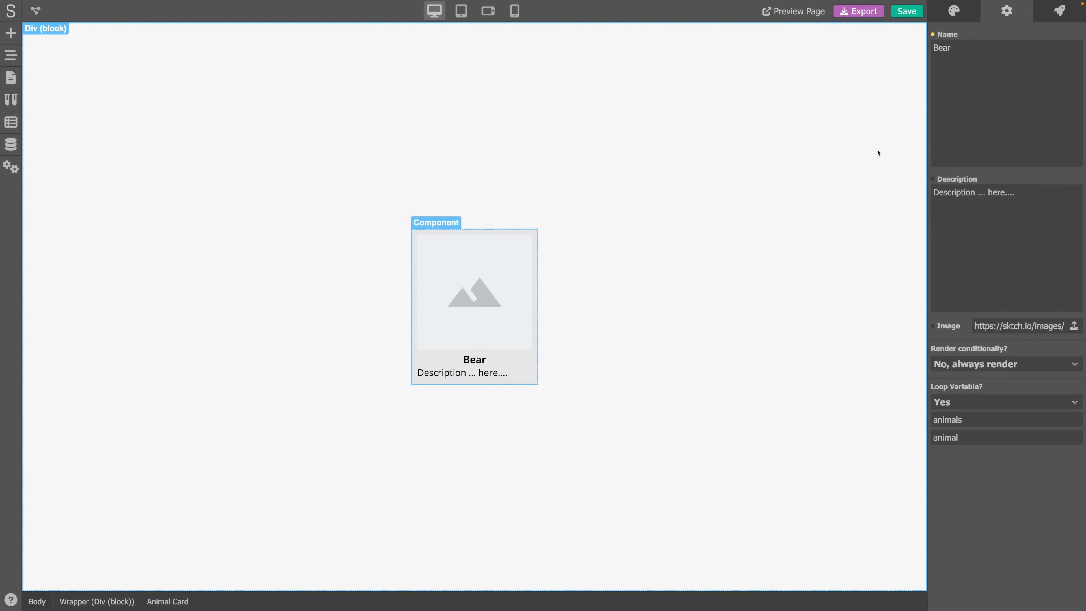
# - Link the card's Description field to the variable animal.description
pyautogui.click(934, 180)
pyautogui.write('animal.description')
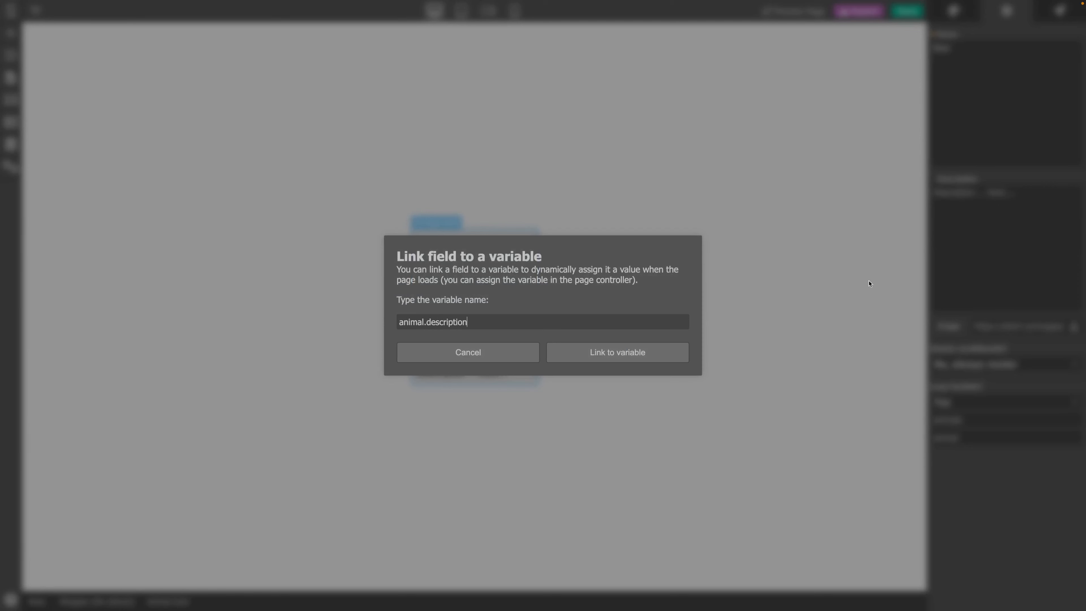
pyautogui.click(637, 352)
# - Link the card's Image field to the variable animal.image
pyautogui.click(933, 327)
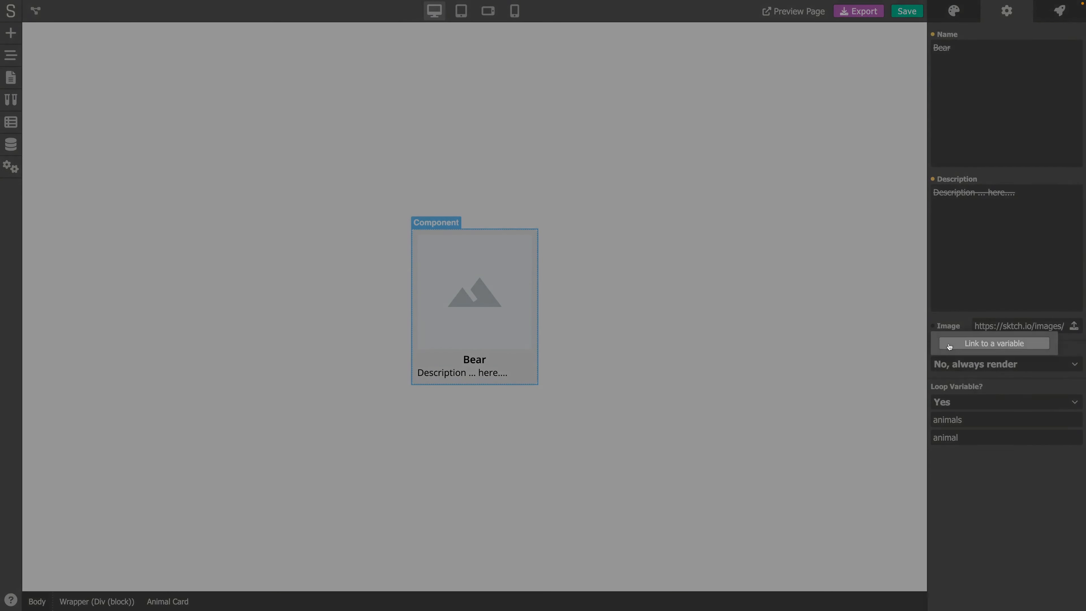
pyautogui.write('animal.image')
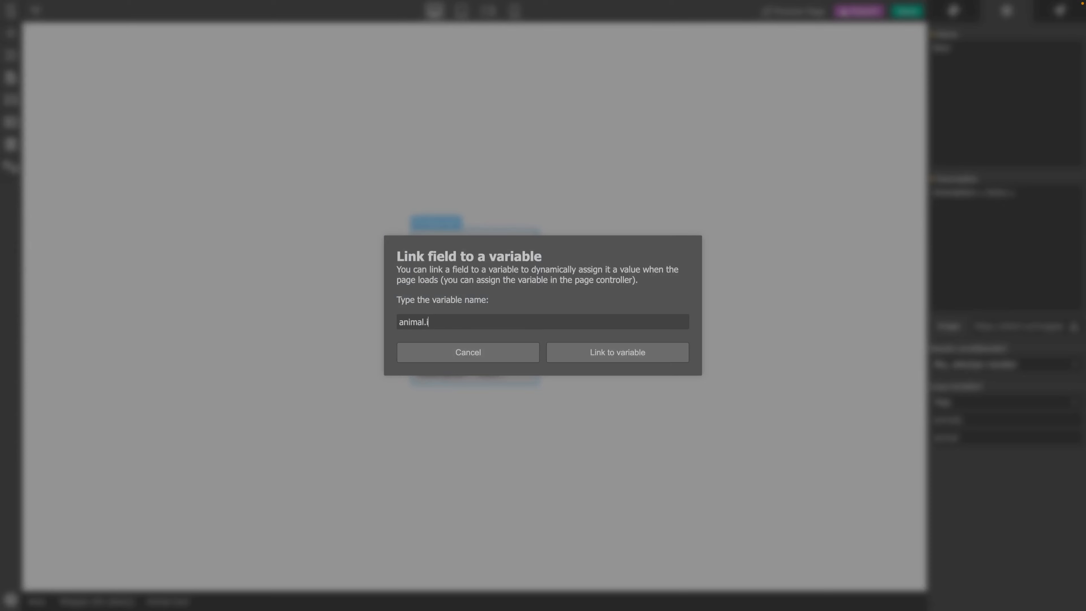
pyautogui.click(657, 357)
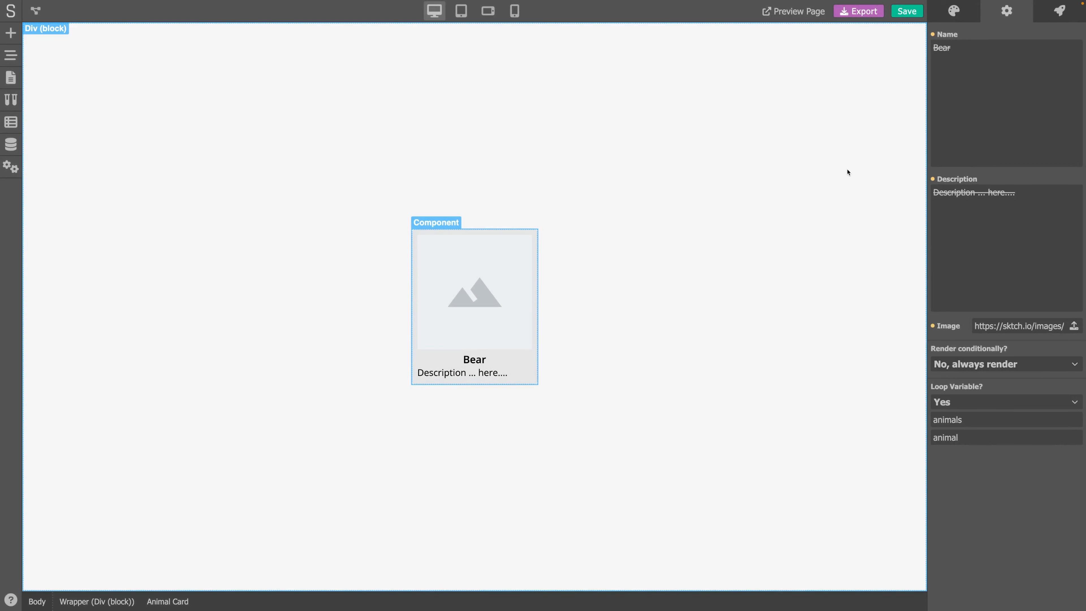
# - Save the project and open the page preview
pyautogui.click(906, 11)
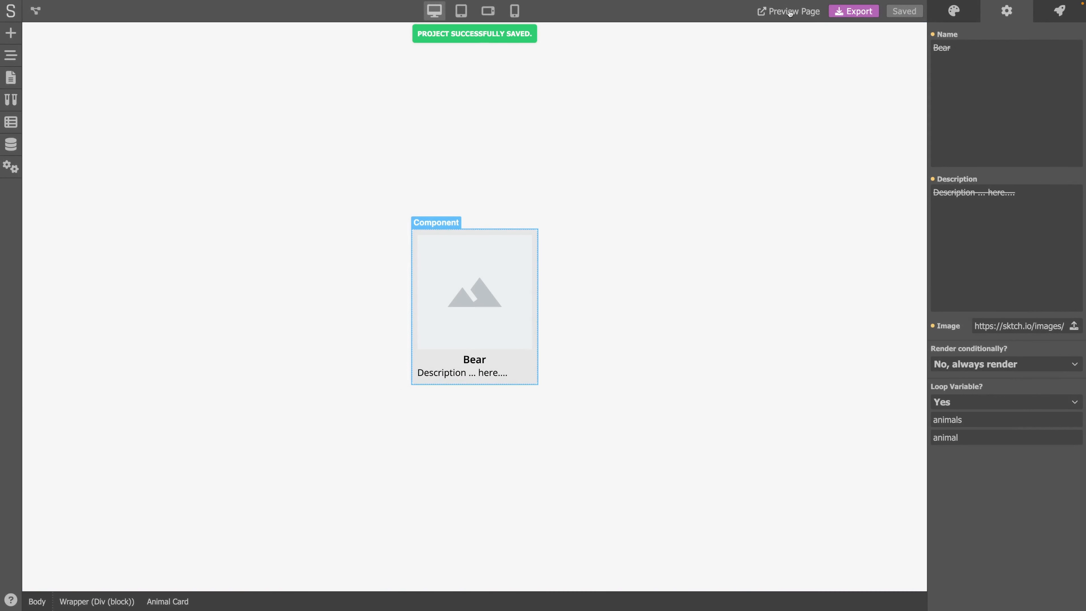
pyautogui.click(789, 12)
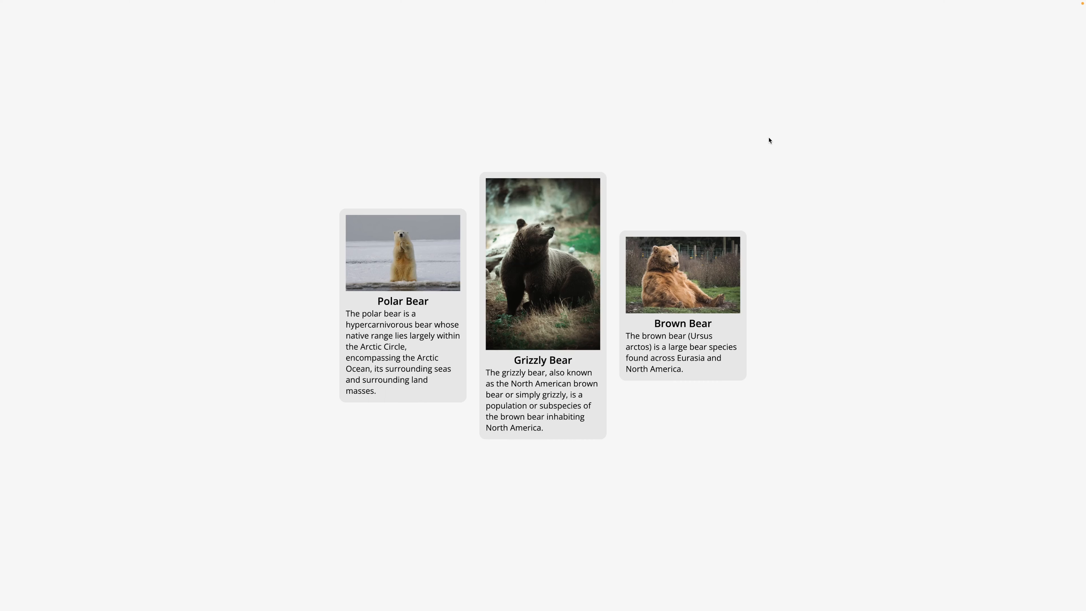